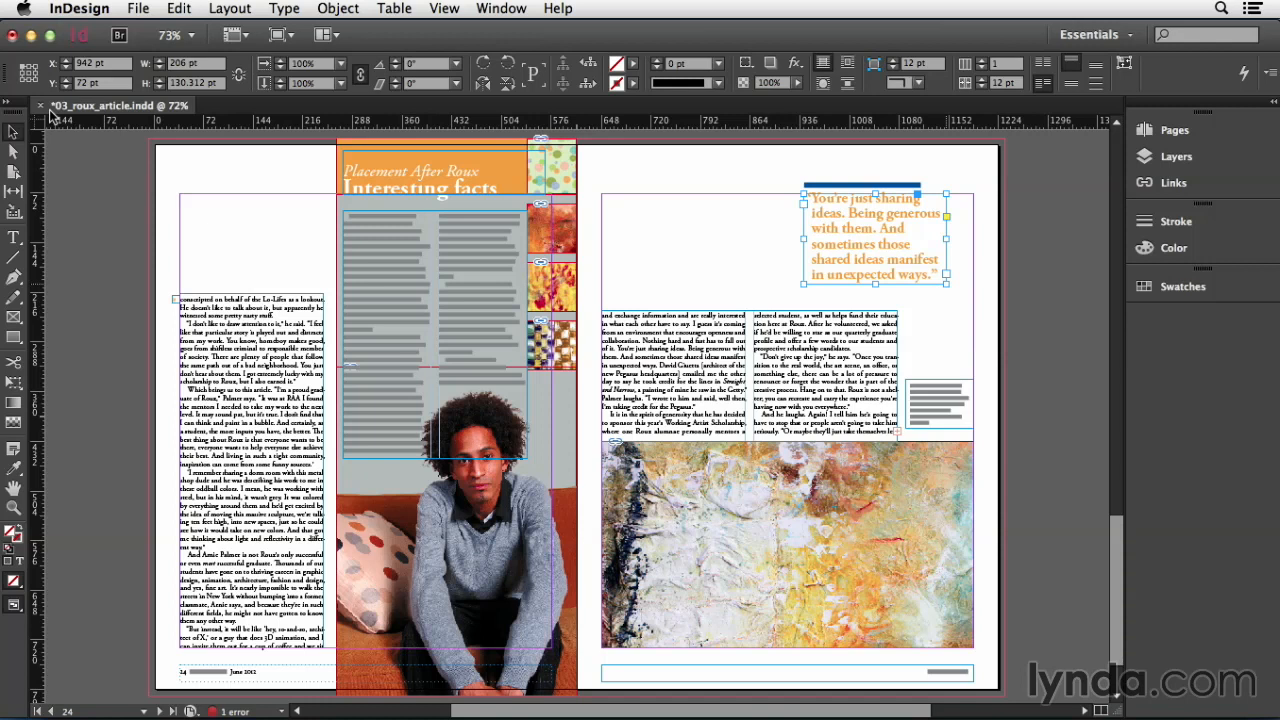
Step: Save the document to the Desktop under the new name 03B_roux_article in InDesign CC document format
click(139, 9)
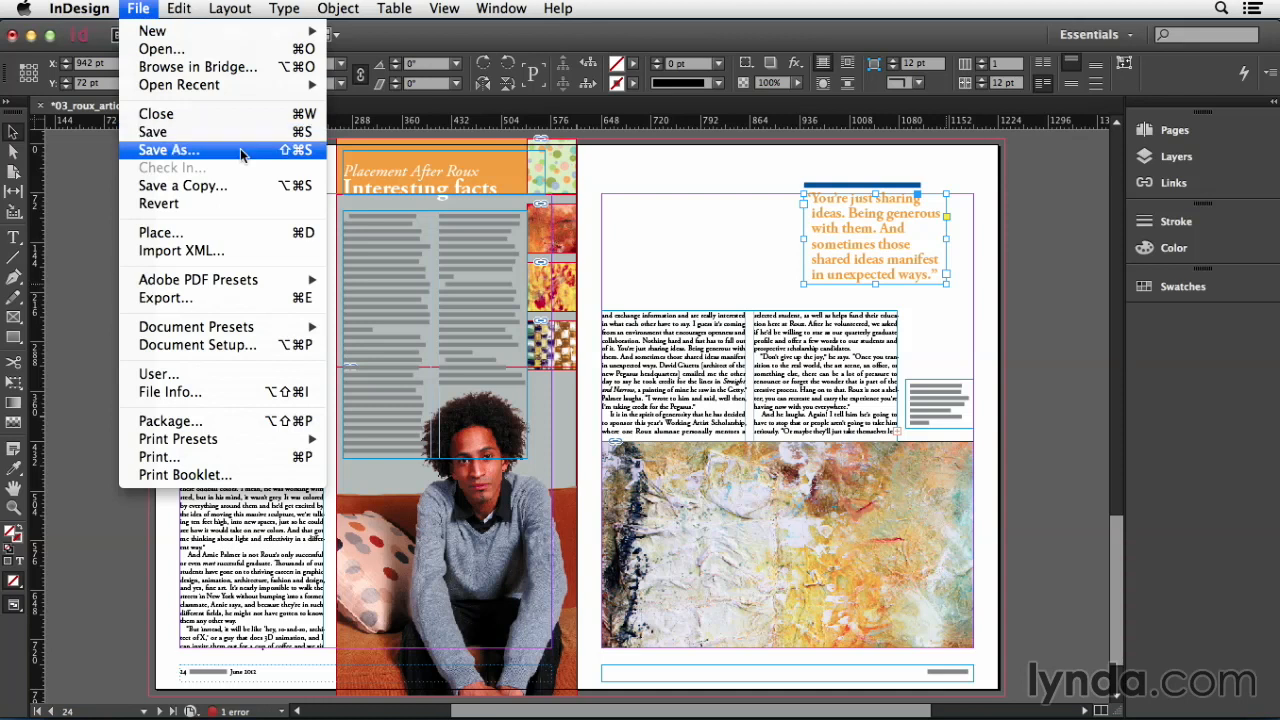
click(240, 149)
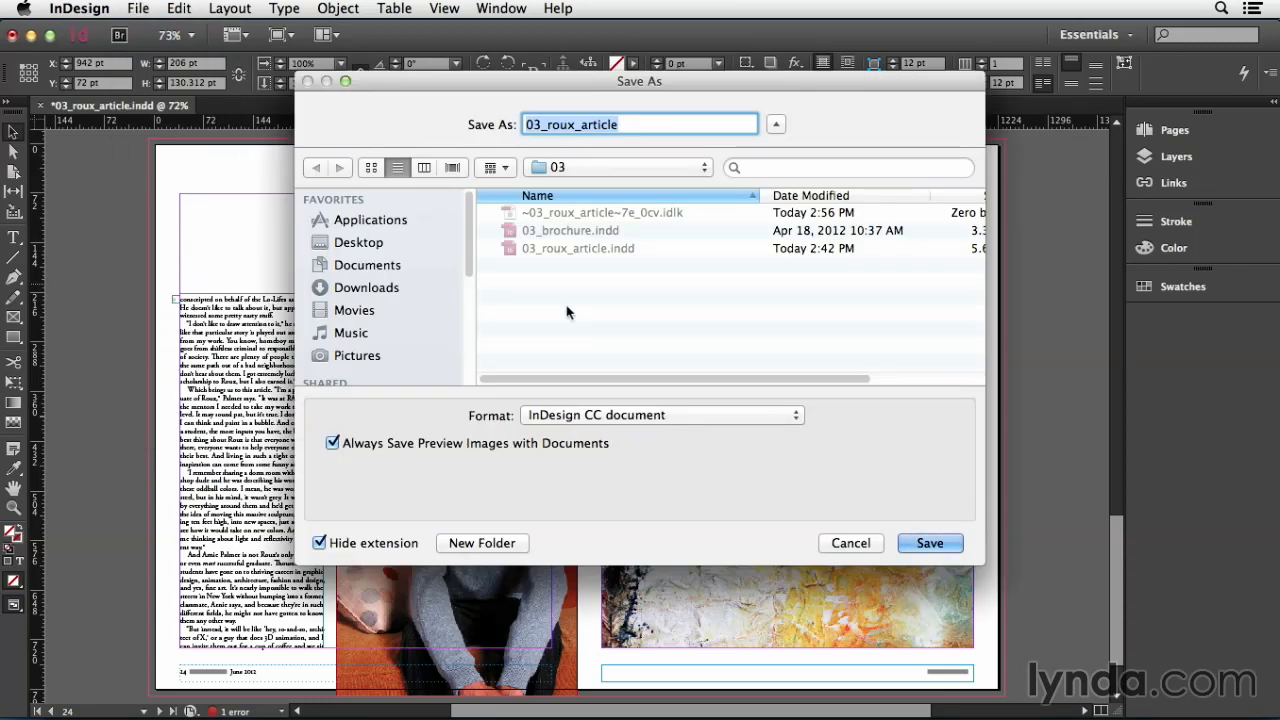
click(396, 246)
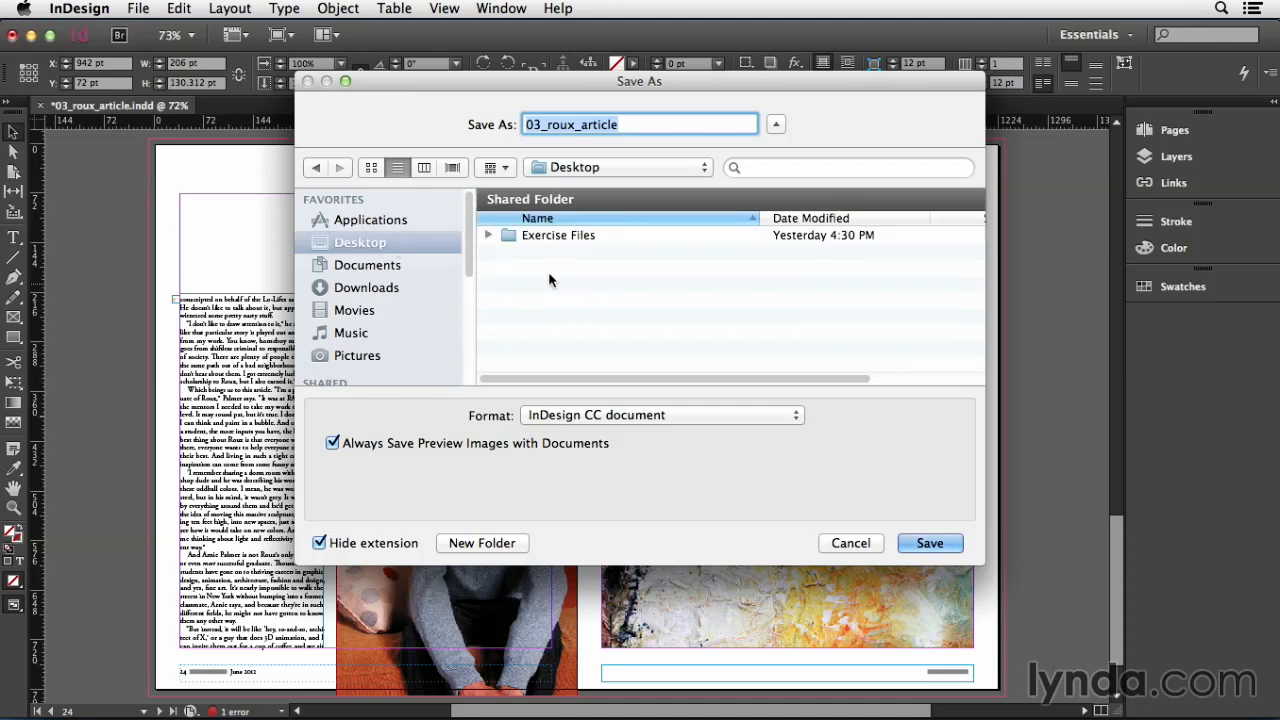
click(625, 124)
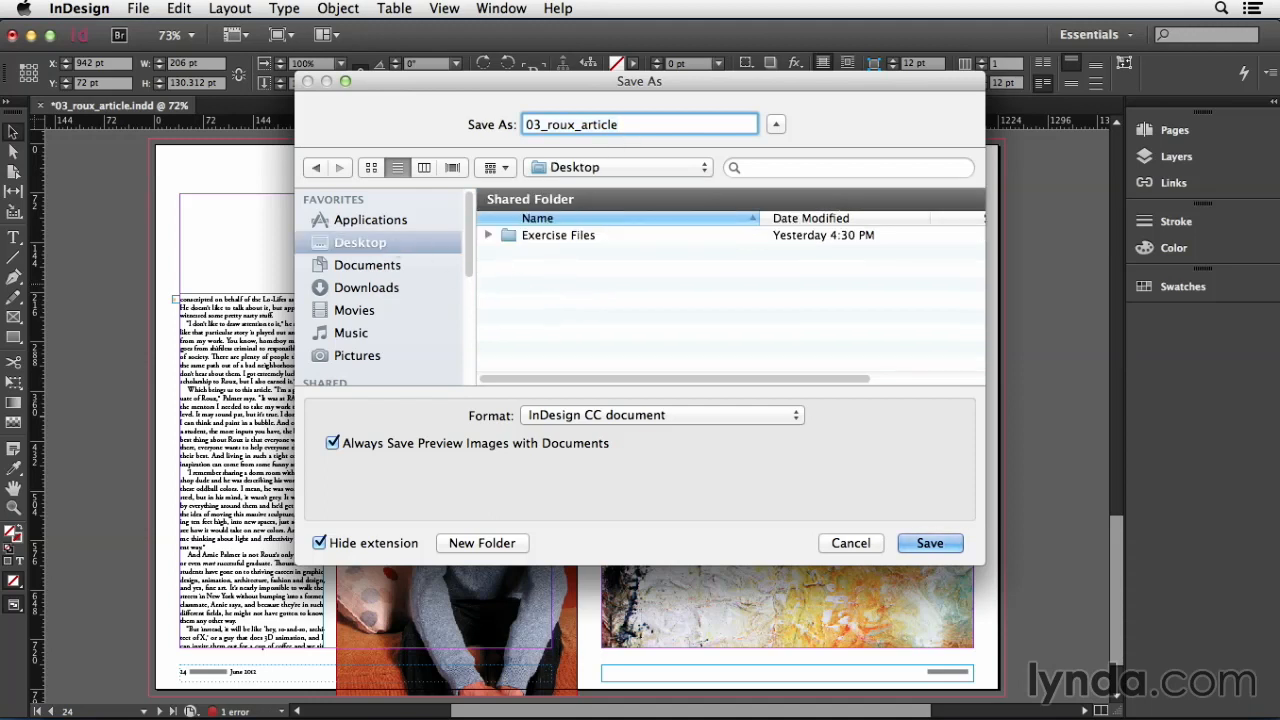
click(535, 124)
text(B)
click(610, 417)
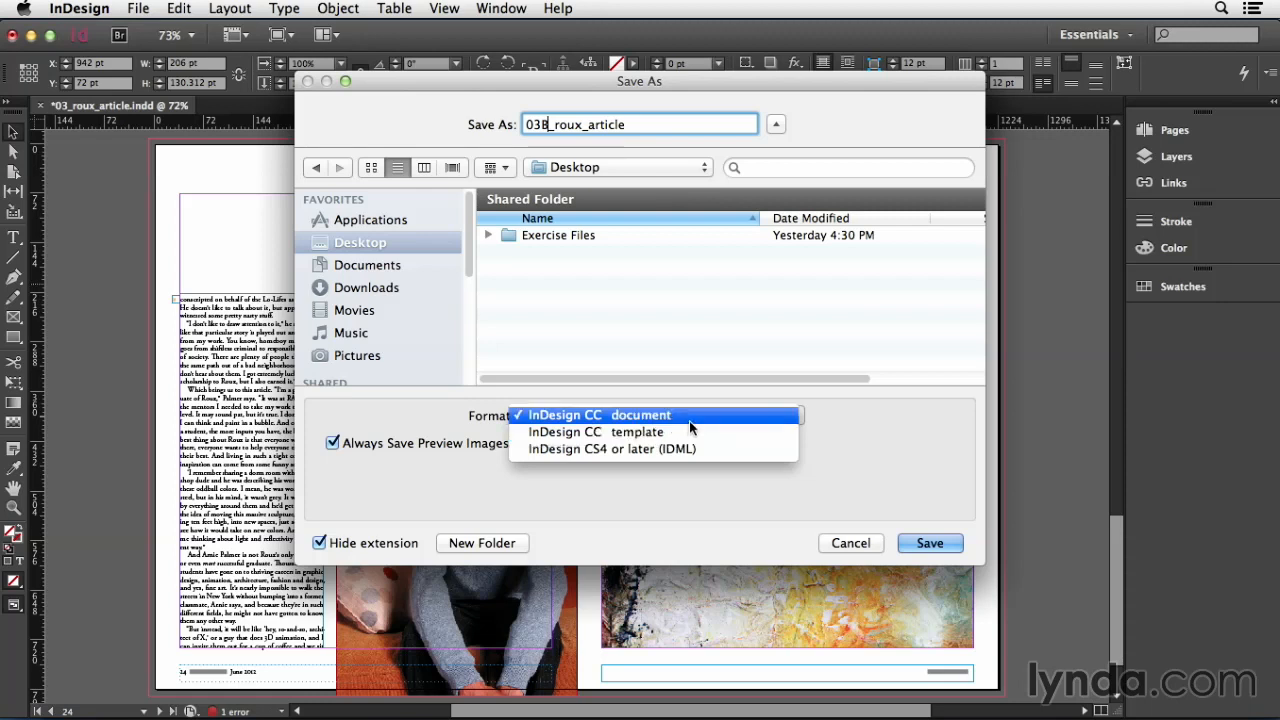
click(690, 420)
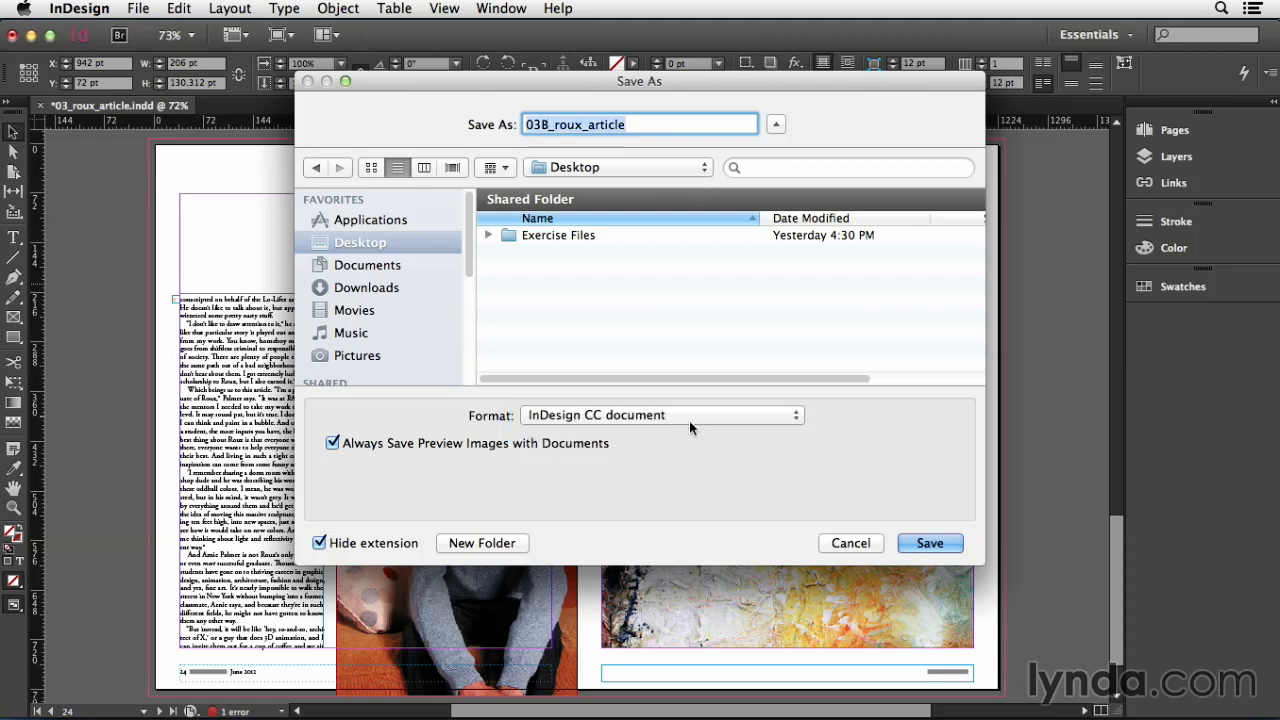
click(929, 542)
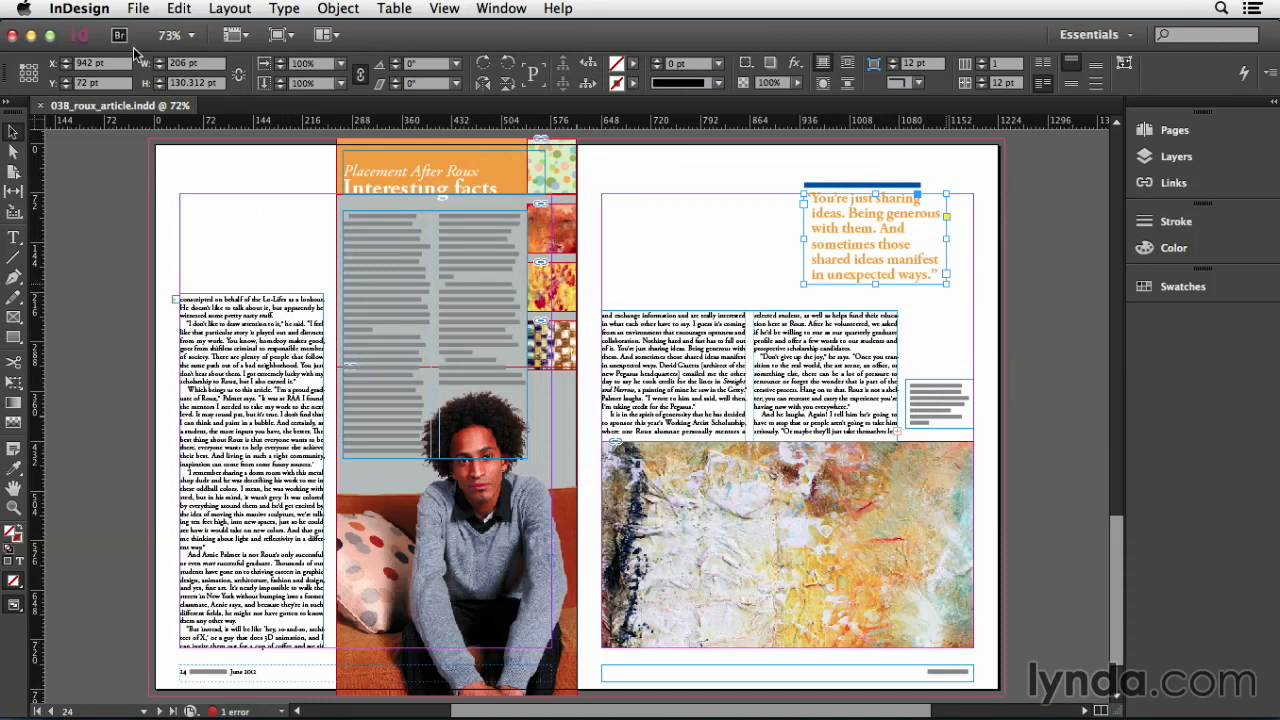
click(142, 8)
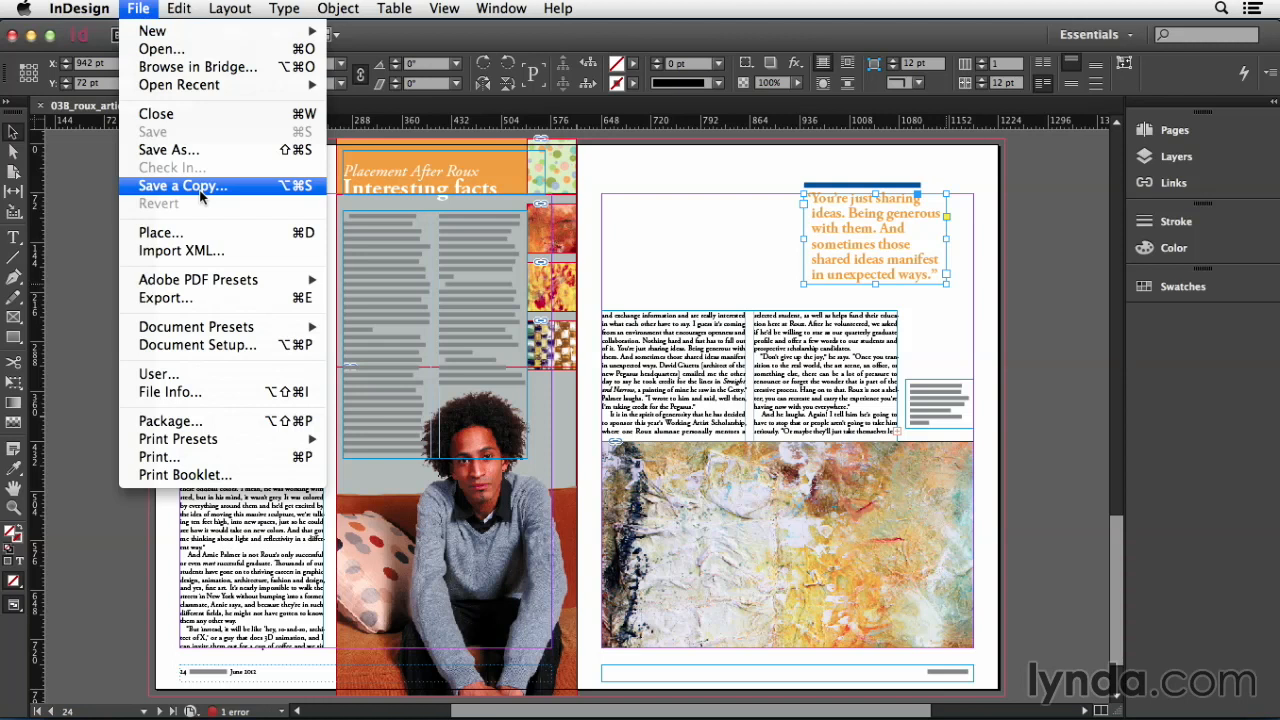
click(386, 203)
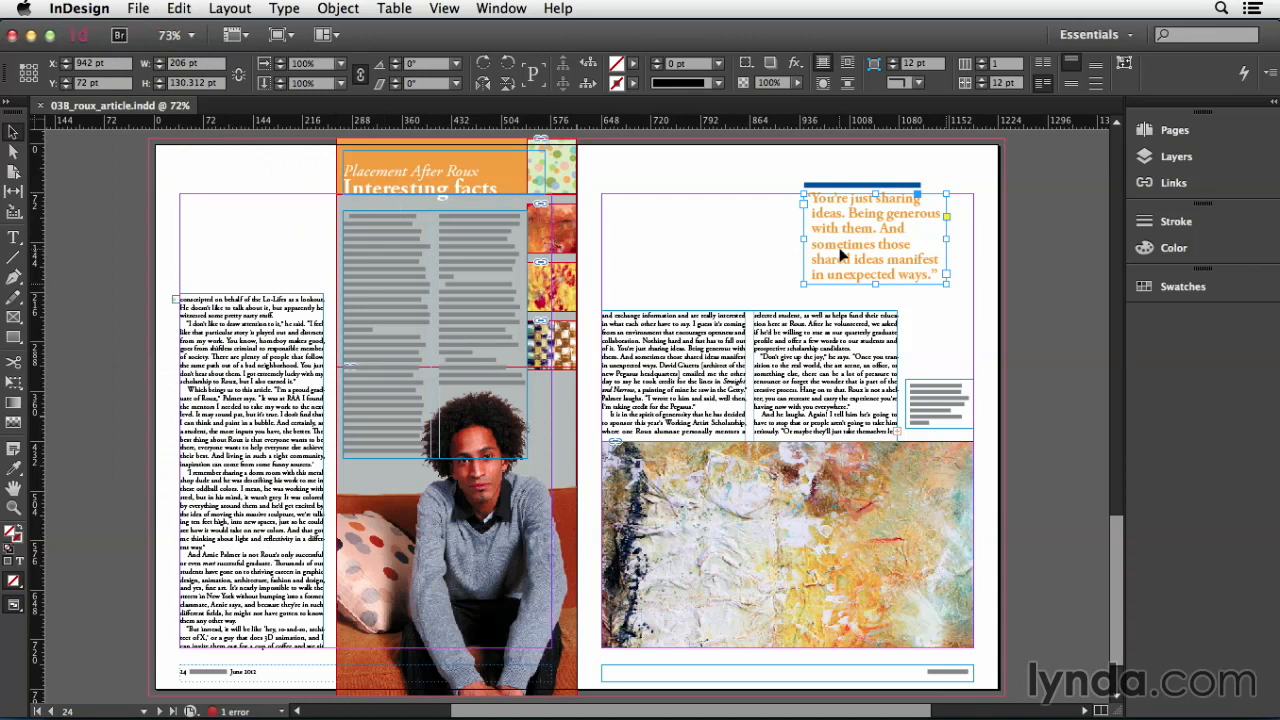
Step: Rearrange the spread: pull quote above the left page's text column, painting at the right page's top margin, two-column text frame at about Y 518 pt
drag(840, 256, 219, 257)
drag(879, 499, 851, 262)
drag(714, 452, 720, 642)
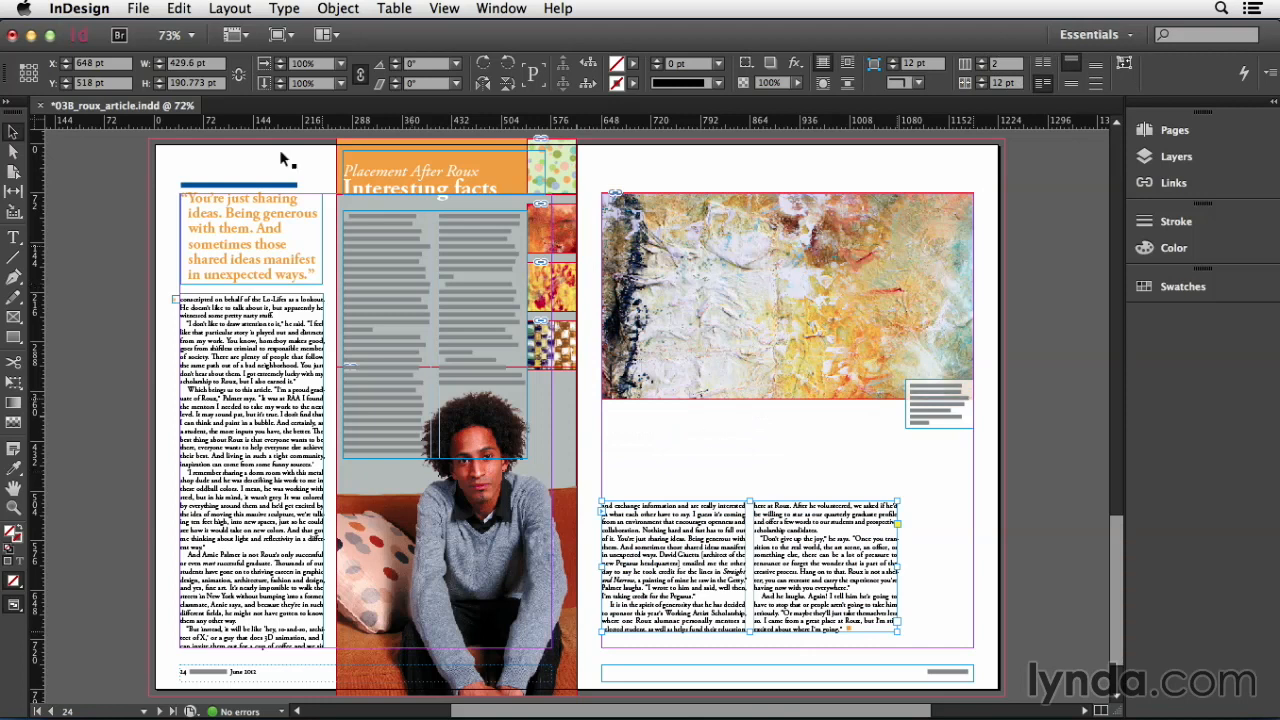
Step: Save a copy of the document to the Desktop as 03C_roux_article copy
click(138, 8)
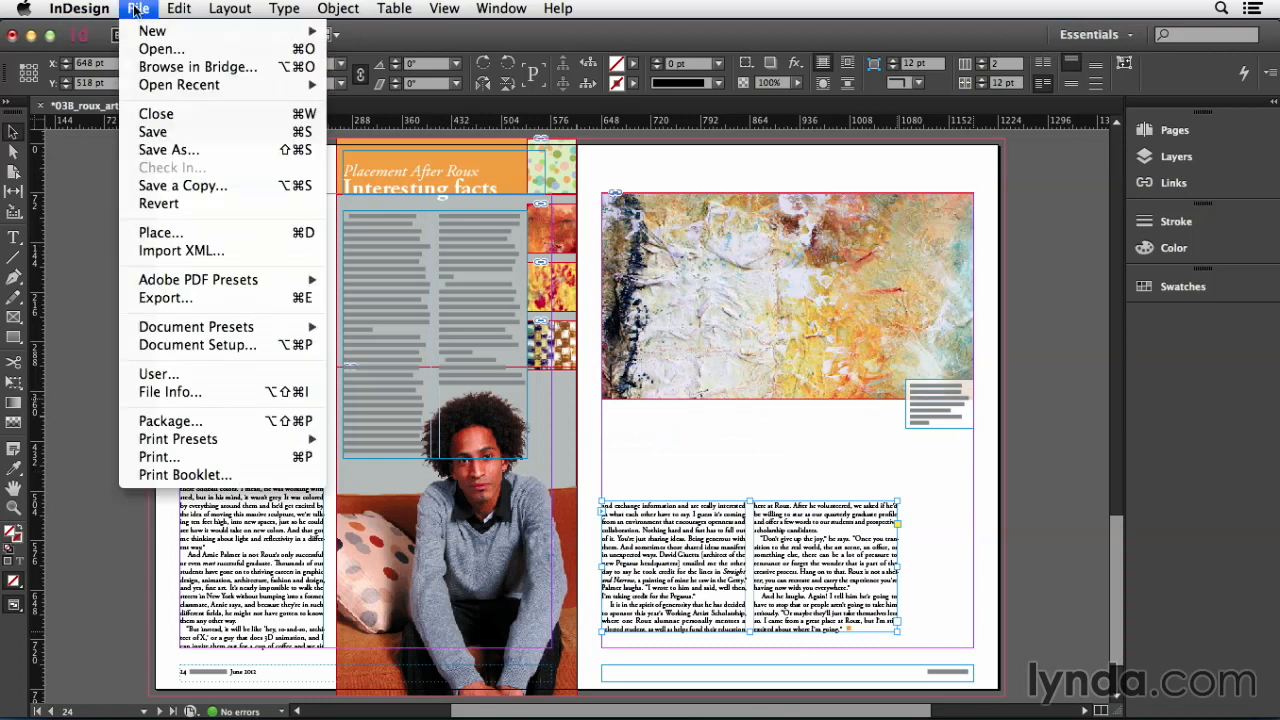
click(185, 186)
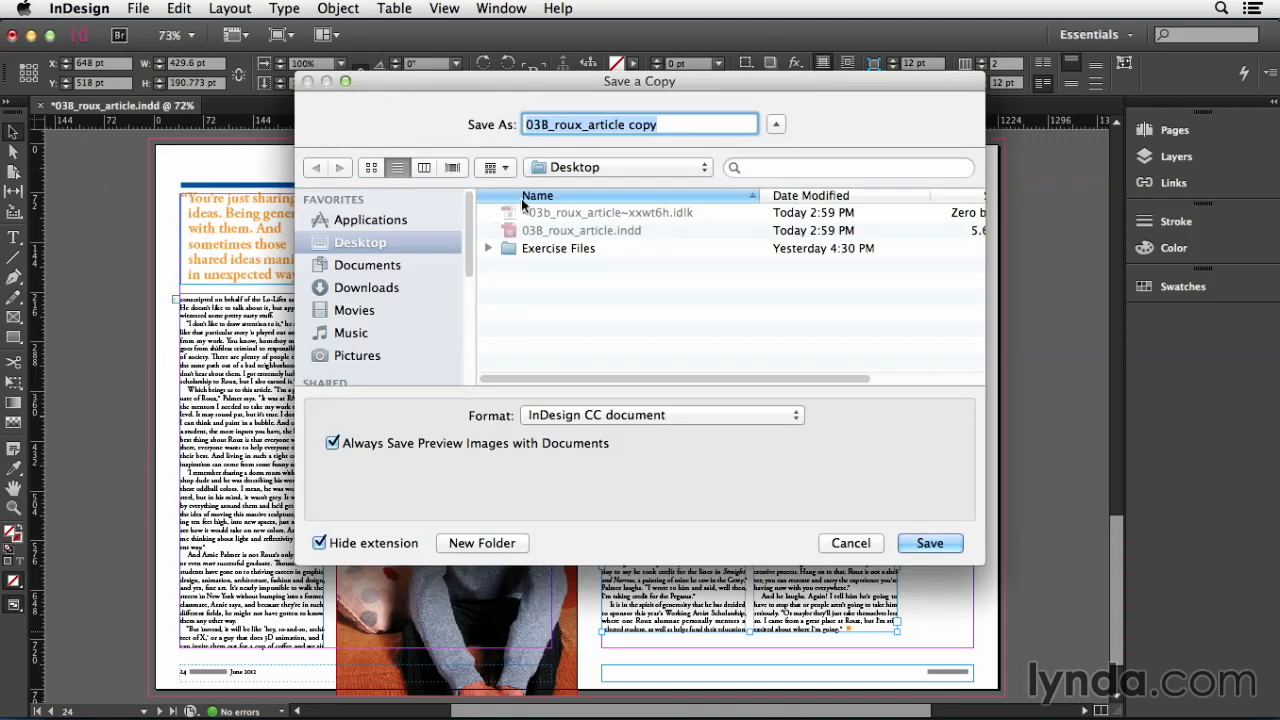
click(549, 124)
key(BackSpace)
text(C)
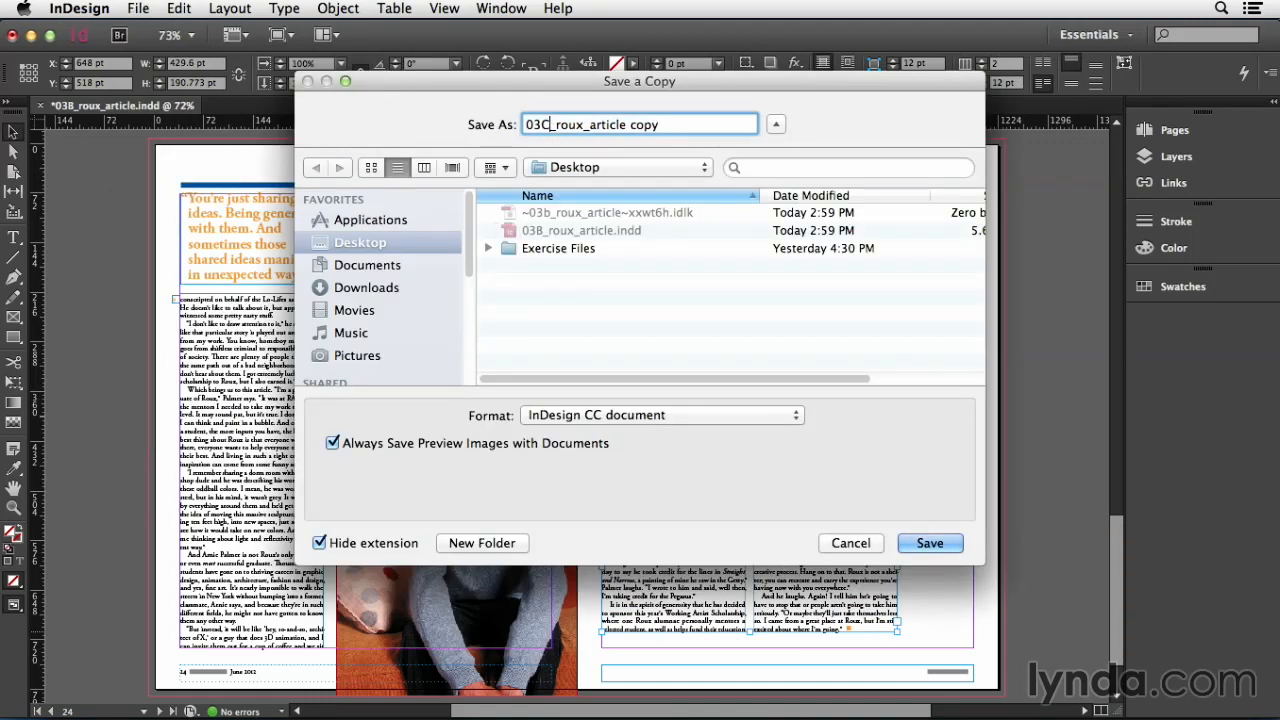
click(929, 543)
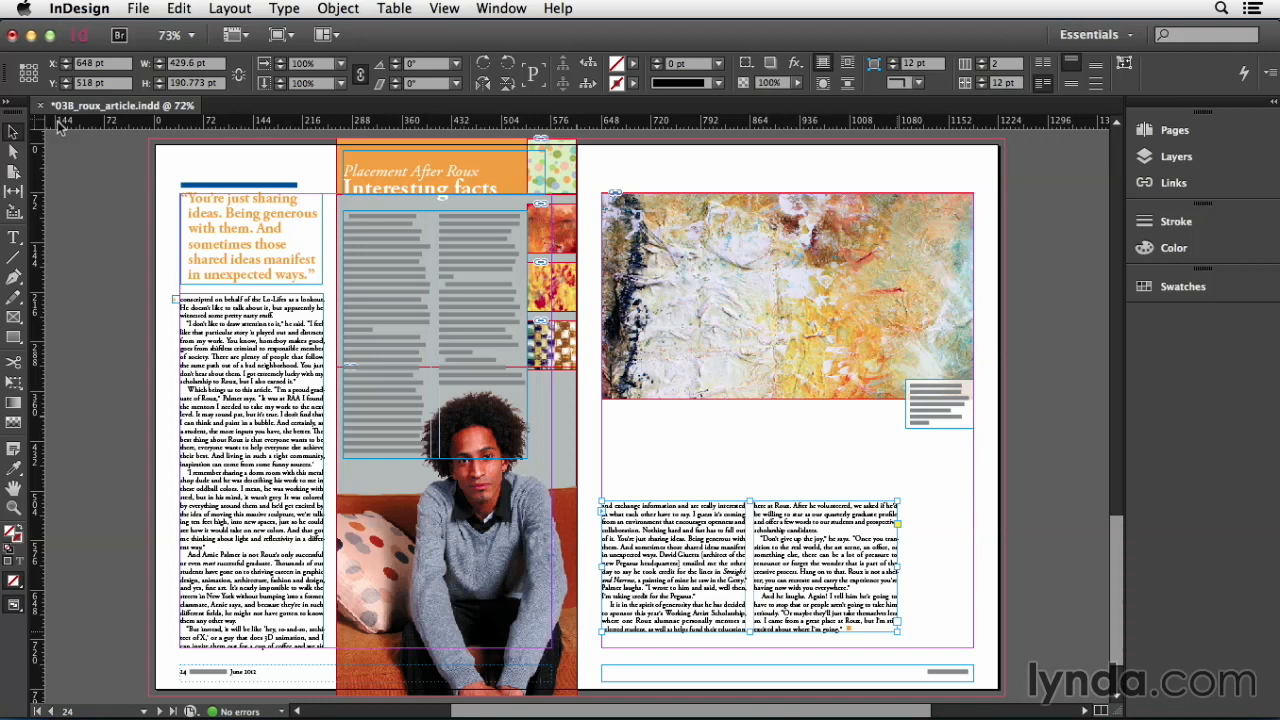
Step: Move the large painting partly off the page, the orange thumbnail to about X 428, Y 100 pt, and the pull quote to about X 138, Y 214 pt
drag(640, 305, 758, 394)
drag(527, 245, 450, 258)
drag(251, 255, 322, 362)
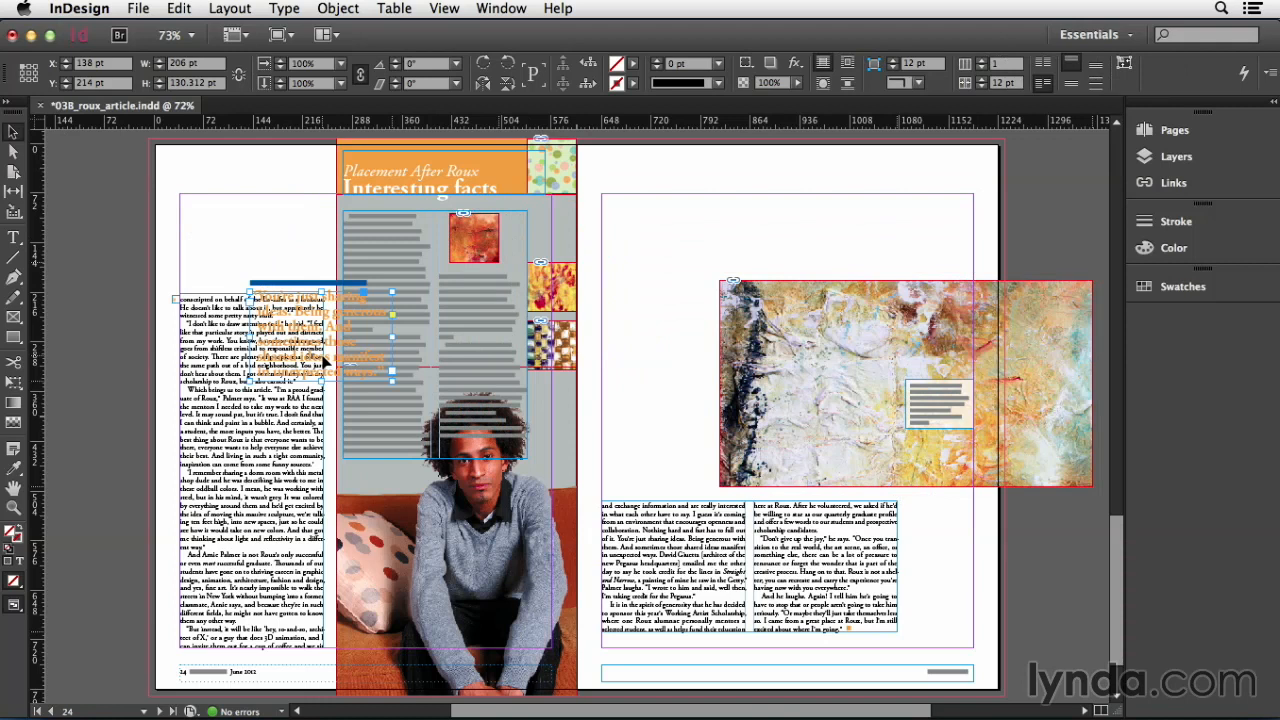
Step: Undo the last two moves, of the pull quote and the orange thumbnail, and redo both
key(super+z)
key(super+z)
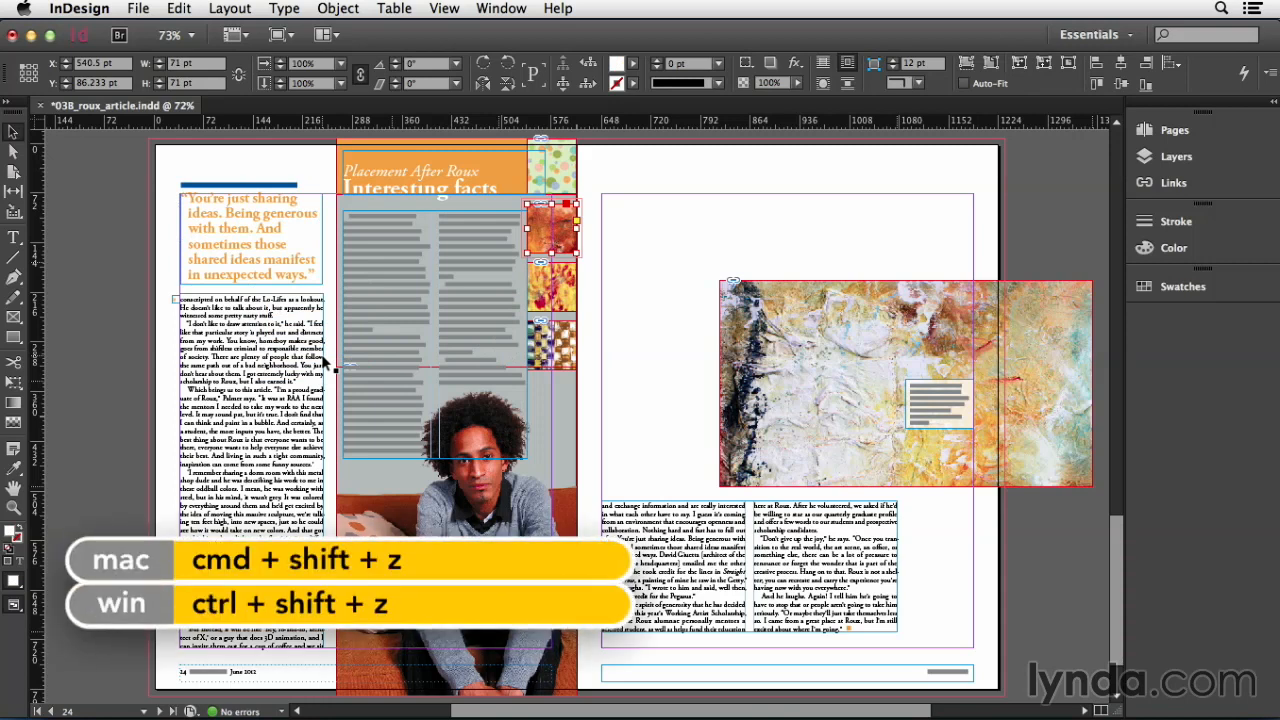
key(super+shift+z)
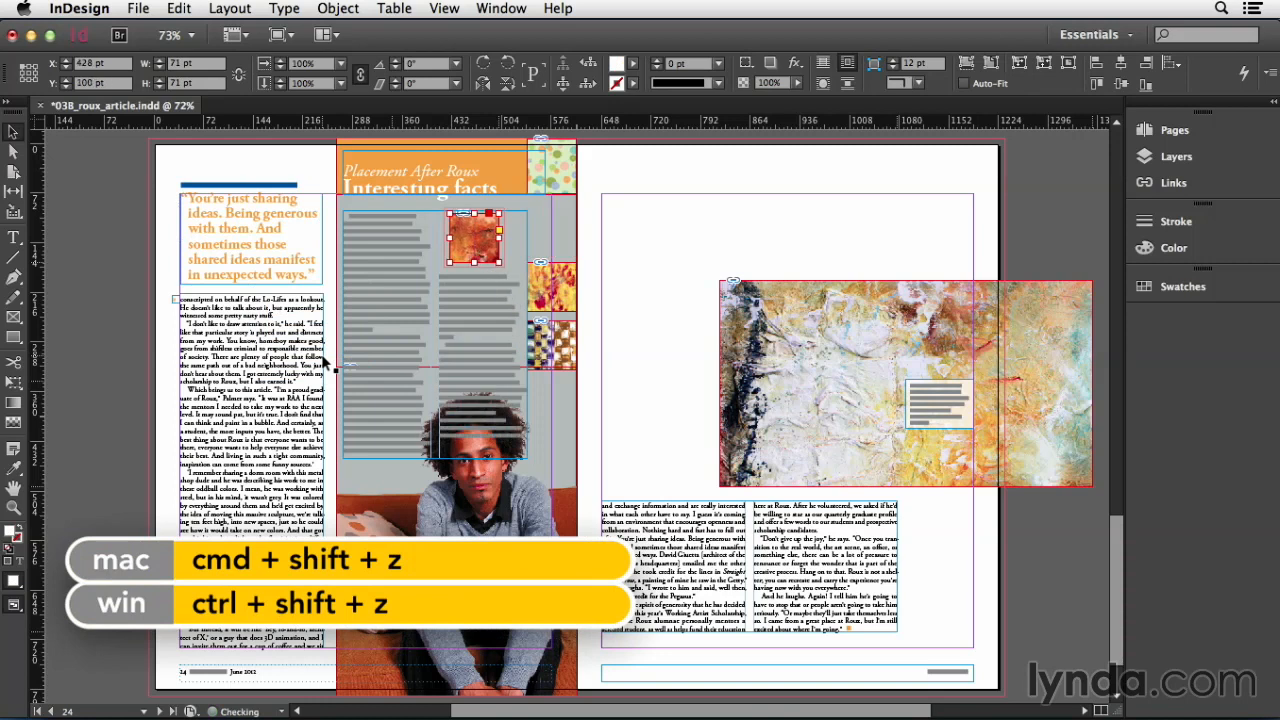
key(super+shift+z)
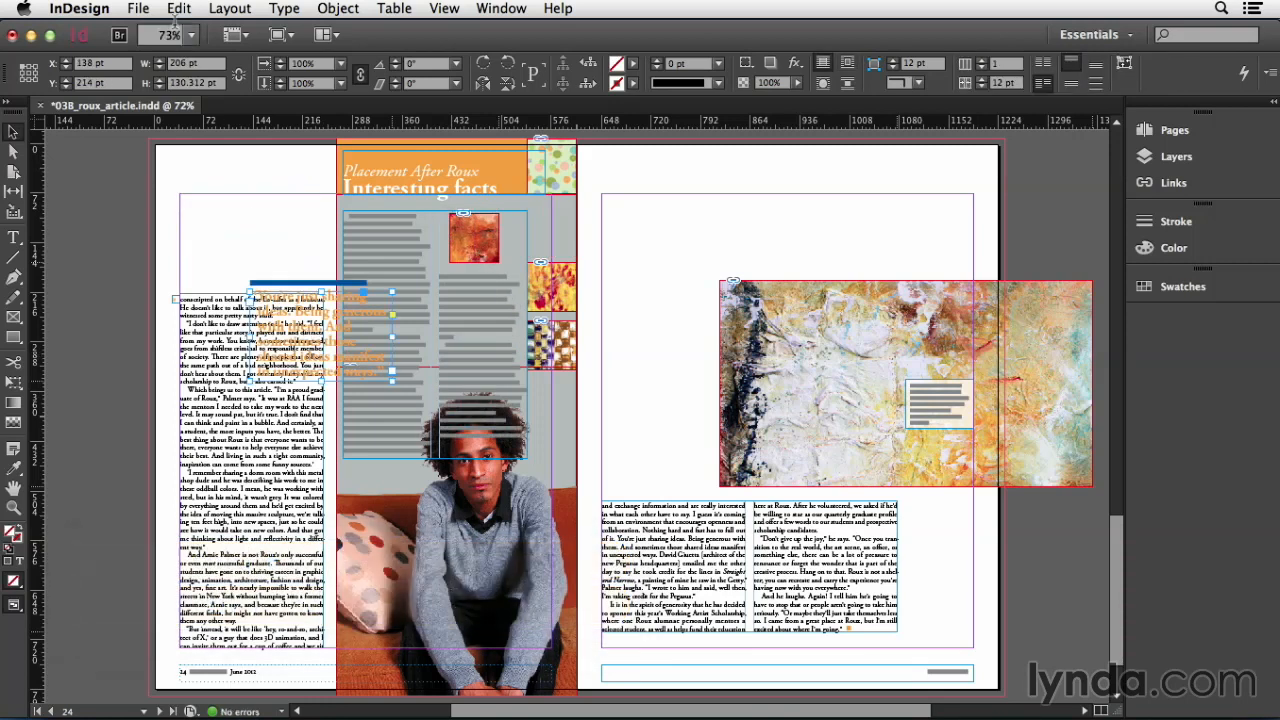
Step: Undo the pull quote's last move once more and redo it
click(172, 8)
click(188, 33)
click(185, 8)
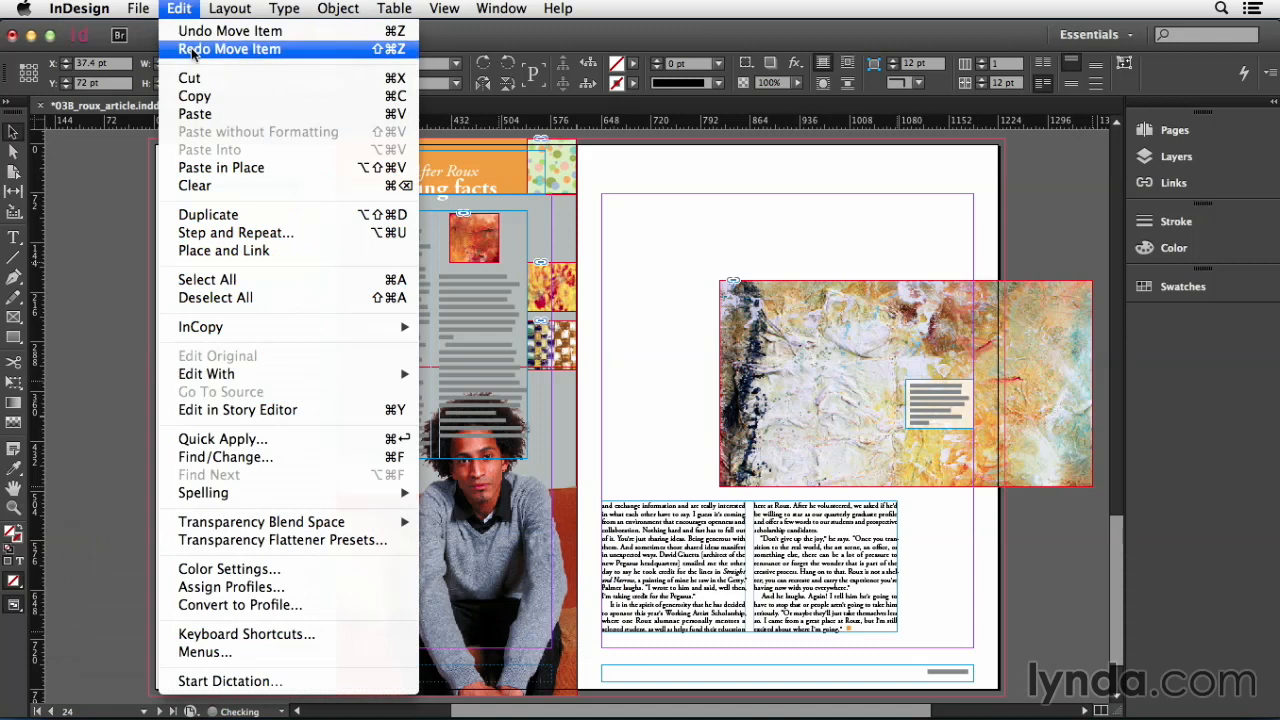
click(194, 49)
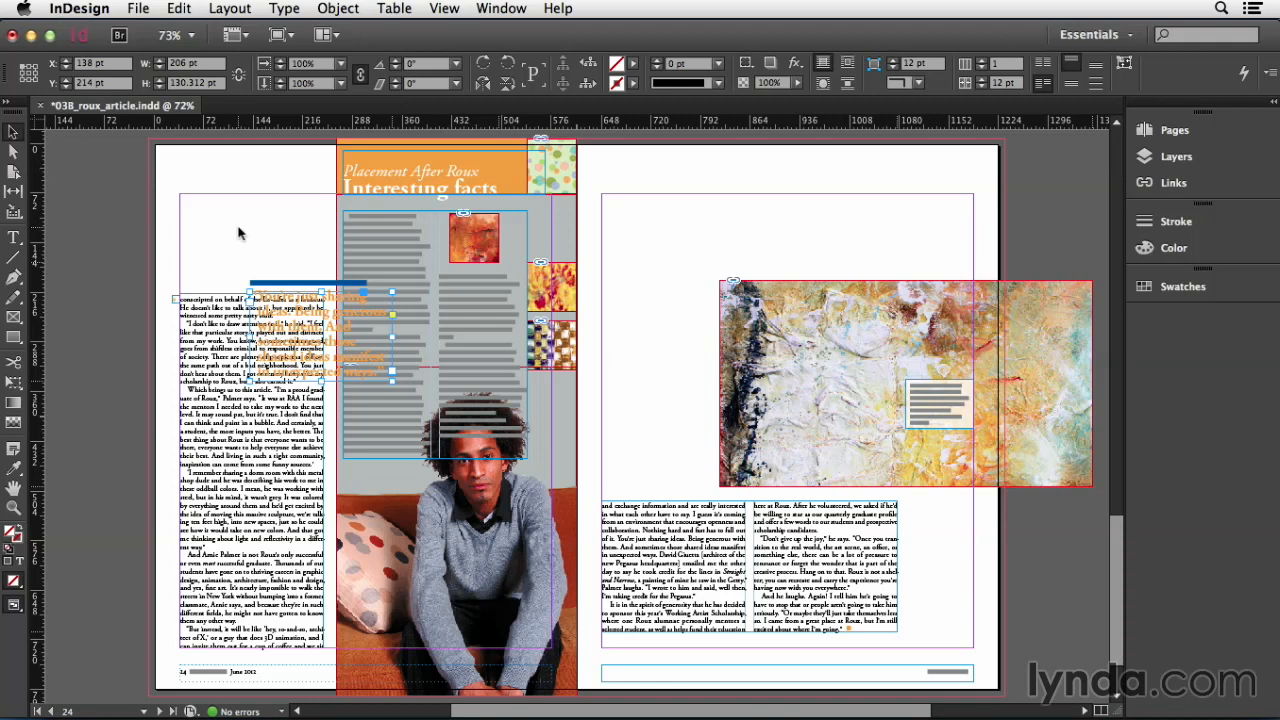
Step: Revert 03B_roux_article.indd to its last saved version, discarding all the layout changes made since
click(136, 10)
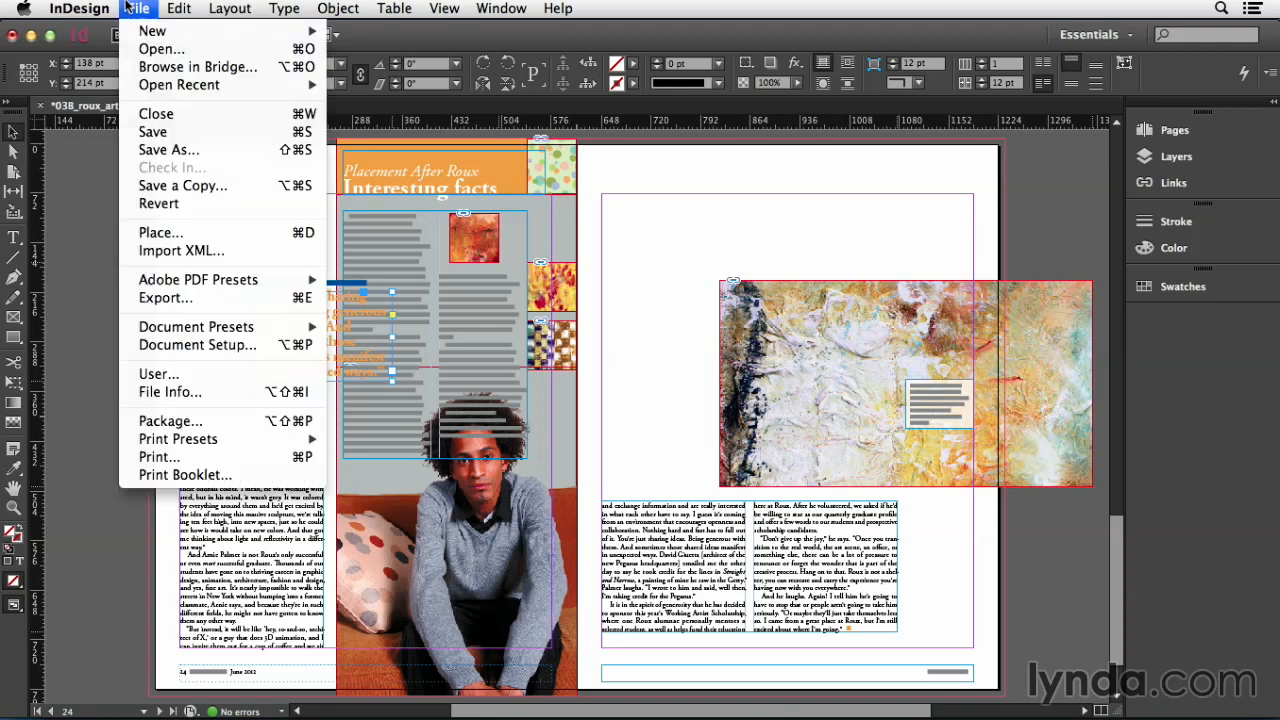
click(192, 208)
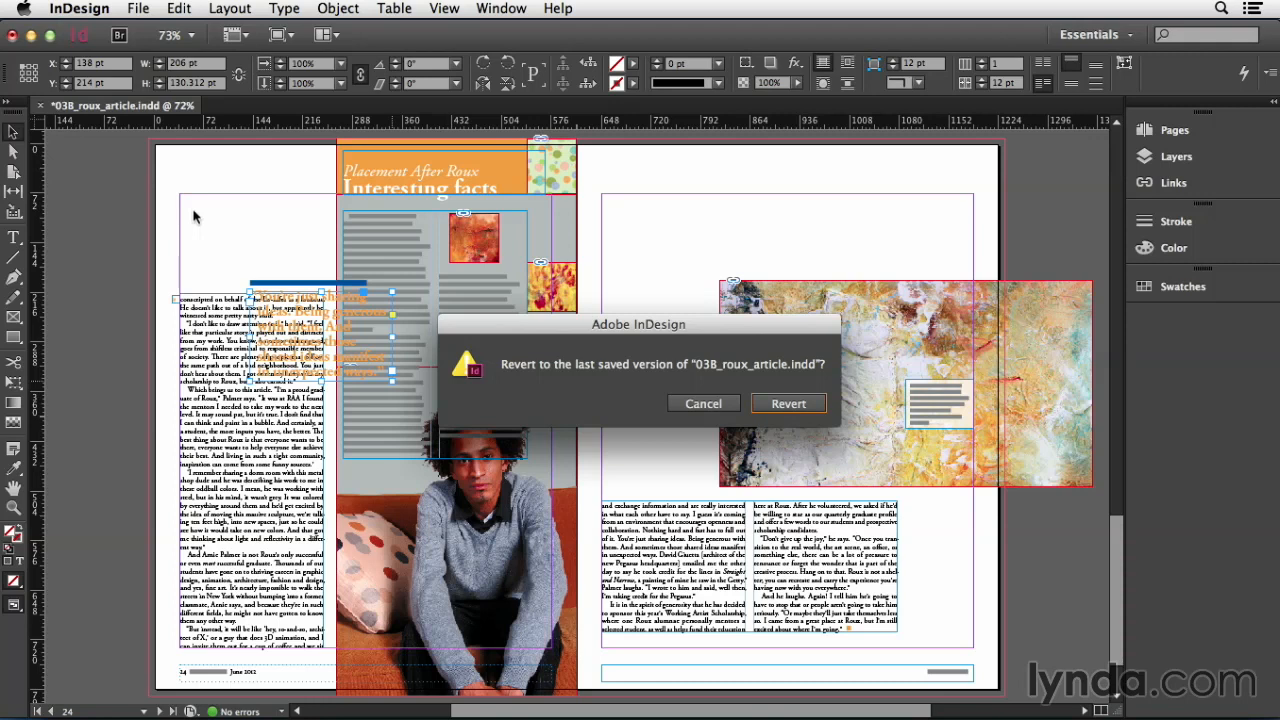
click(782, 404)
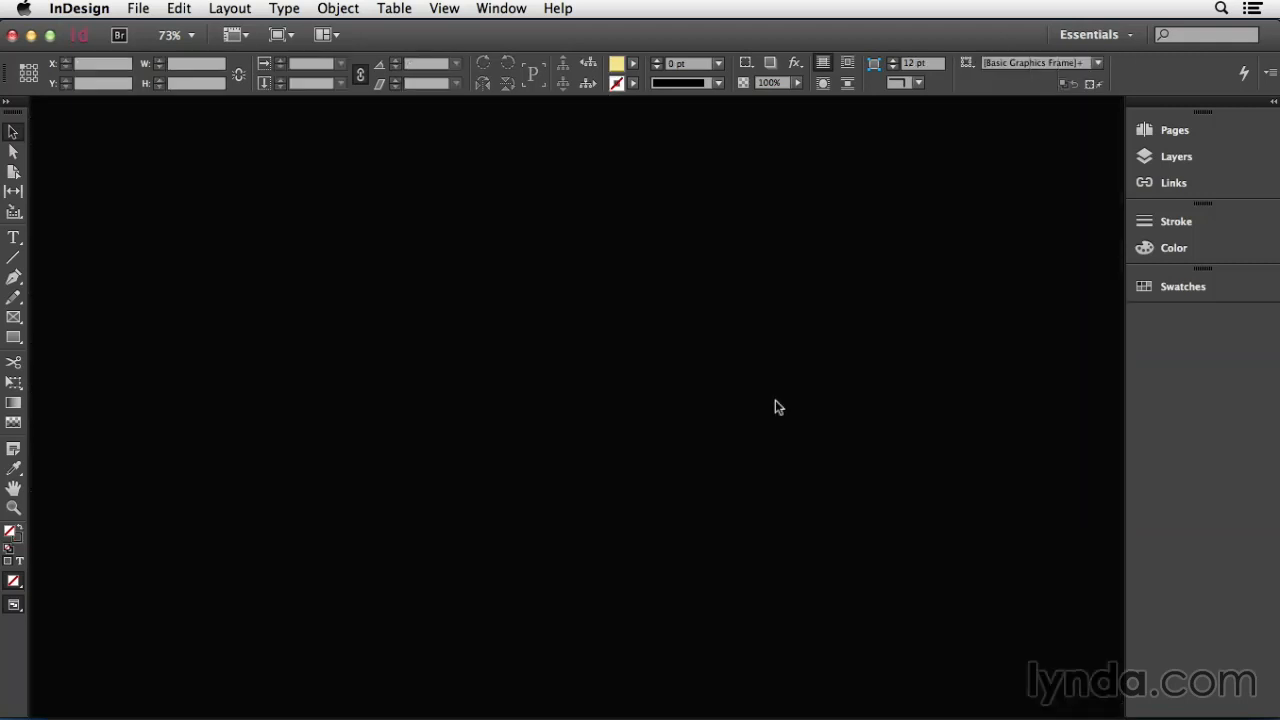